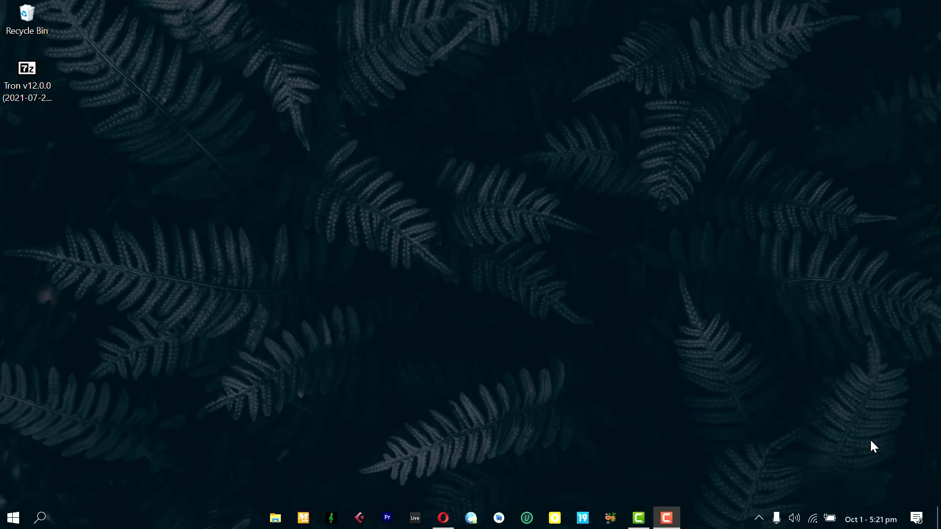
Step: Bring the r/TronScript v12.0.0 release post up in Opera from the taskbar
left_click(443, 518)
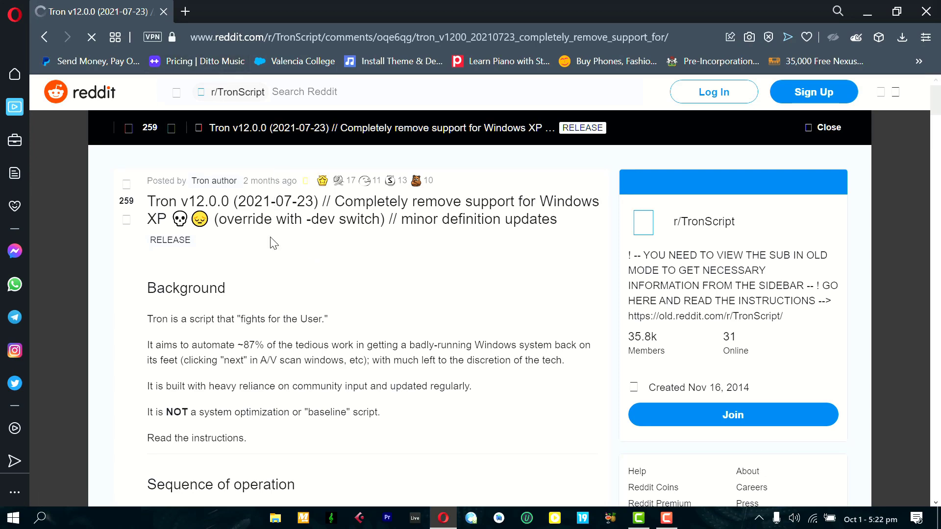
scroll(262, 247, "down", 2)
scroll(260, 250, "down", 2)
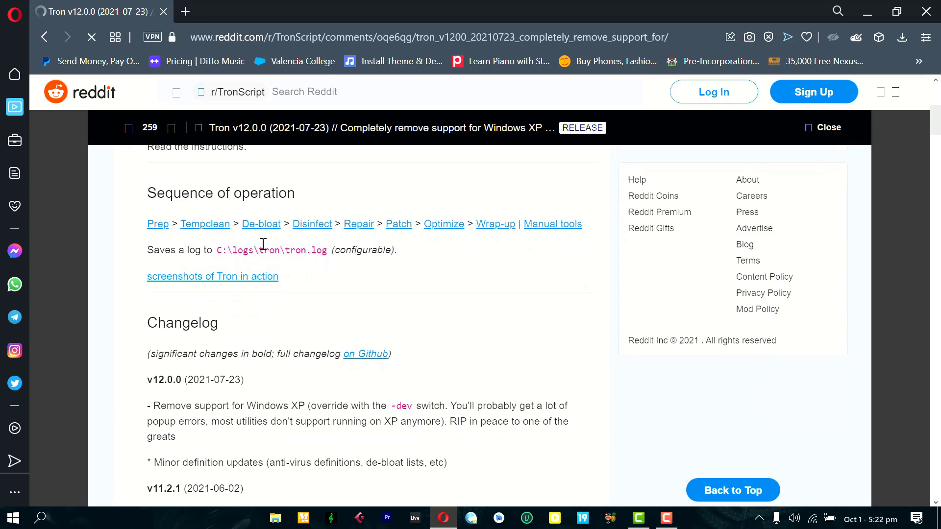
scroll(258, 279, "down", 2)
scroll(250, 298, "down", 1)
scroll(245, 340, "down", 1)
scroll(220, 393, "down", 1)
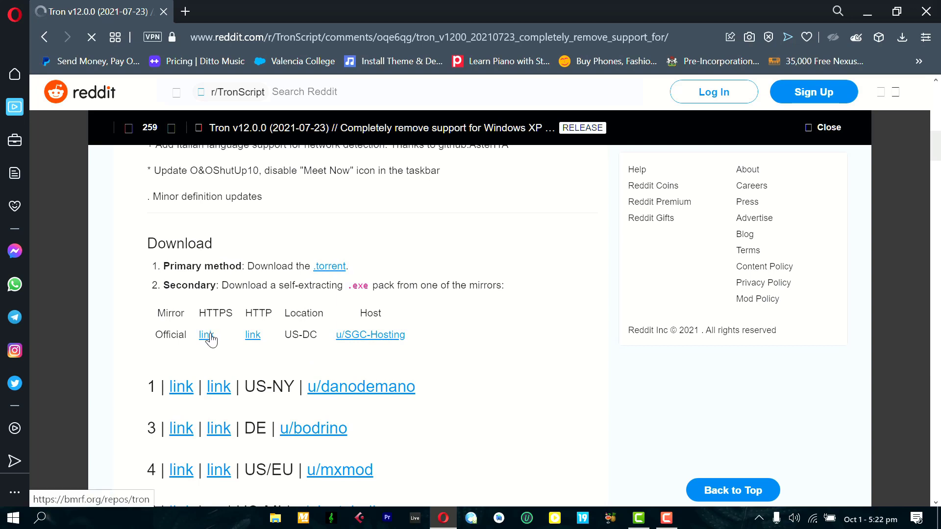
Step: Download the 445 MB Tron v12.0.0 .exe from the official HTTPS mirror to the Desktop
left_click(207, 335)
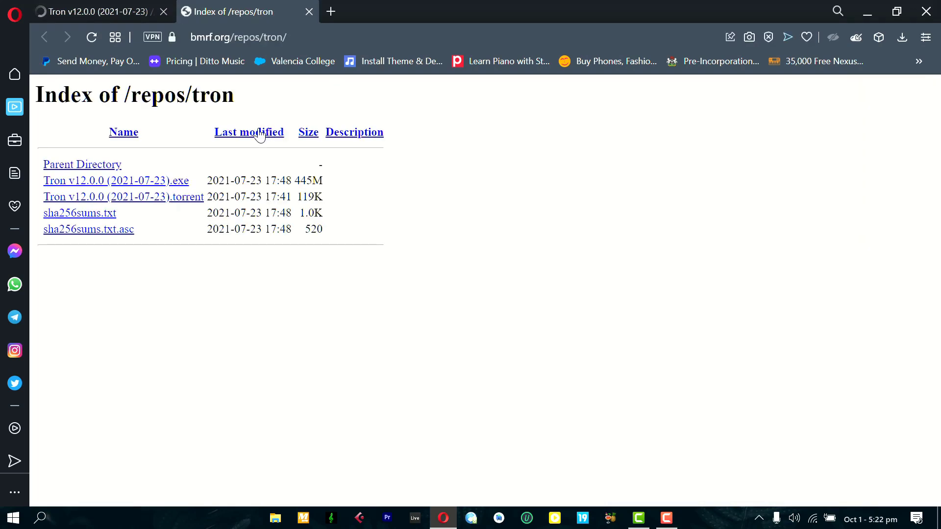
left_click(147, 184)
scroll(95, 142, "up", 3)
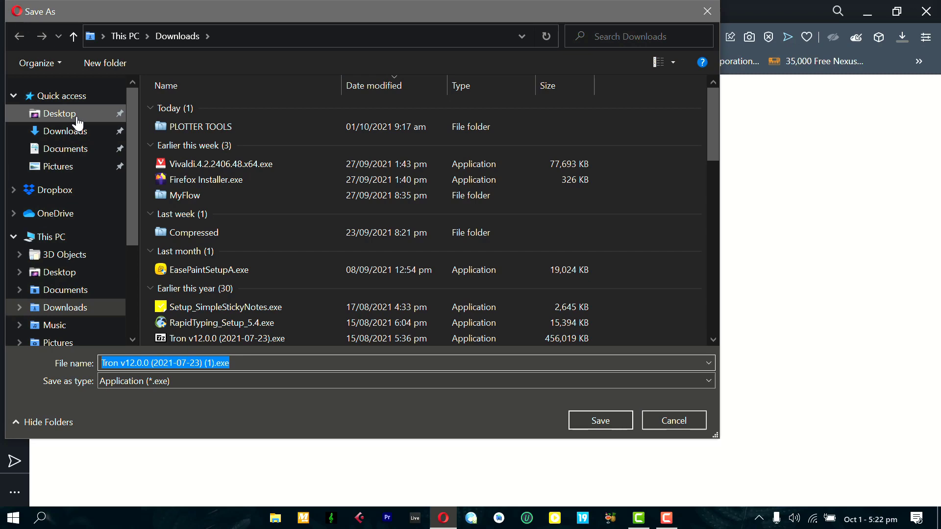
left_click(82, 118)
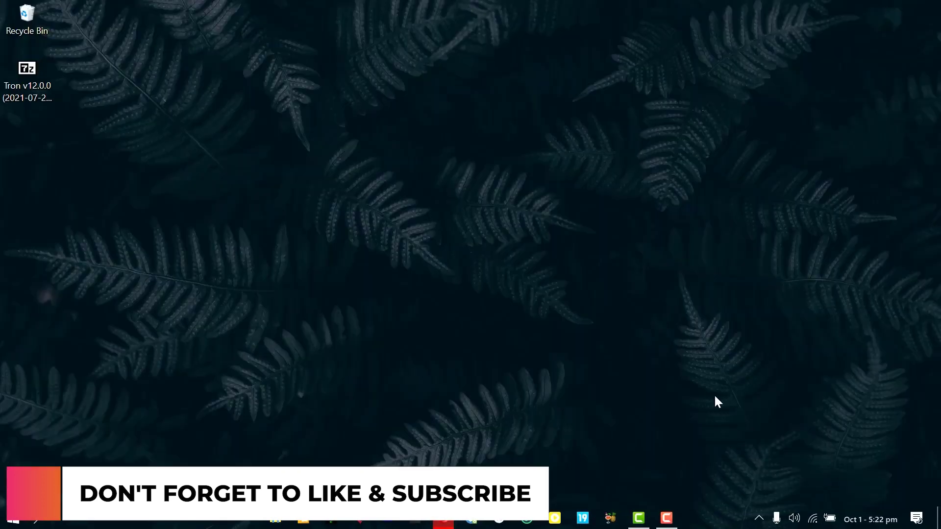
Step: Run the Tron v12.0.0 archive on the desktop as administrator to extract it
left_click(23, 84)
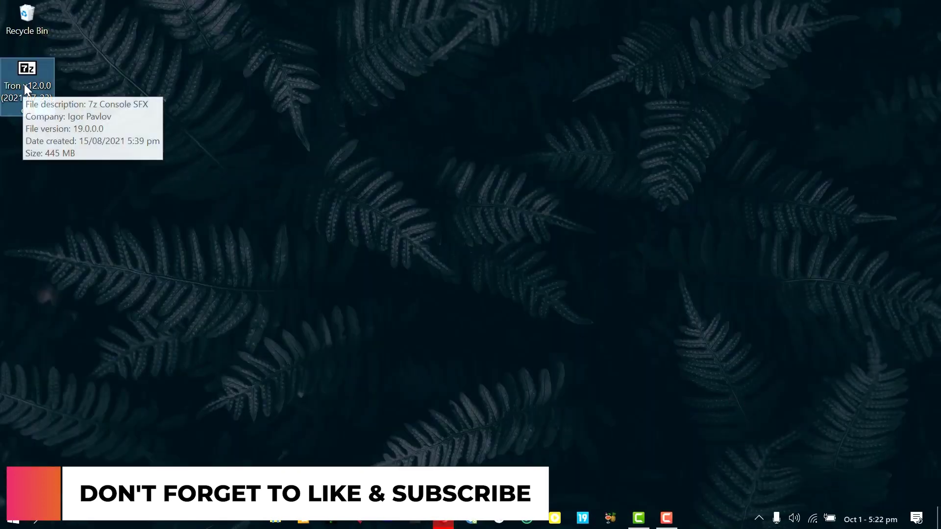
right_click(35, 74)
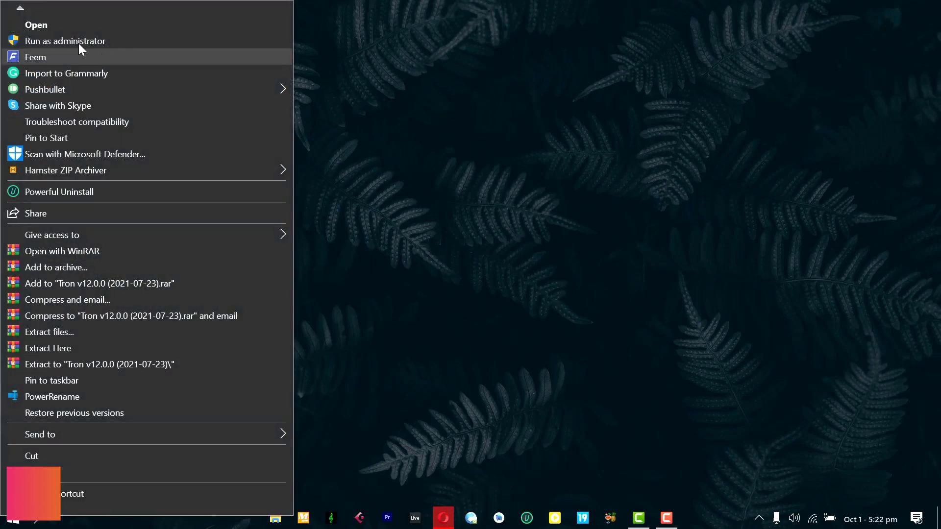
left_click(79, 43)
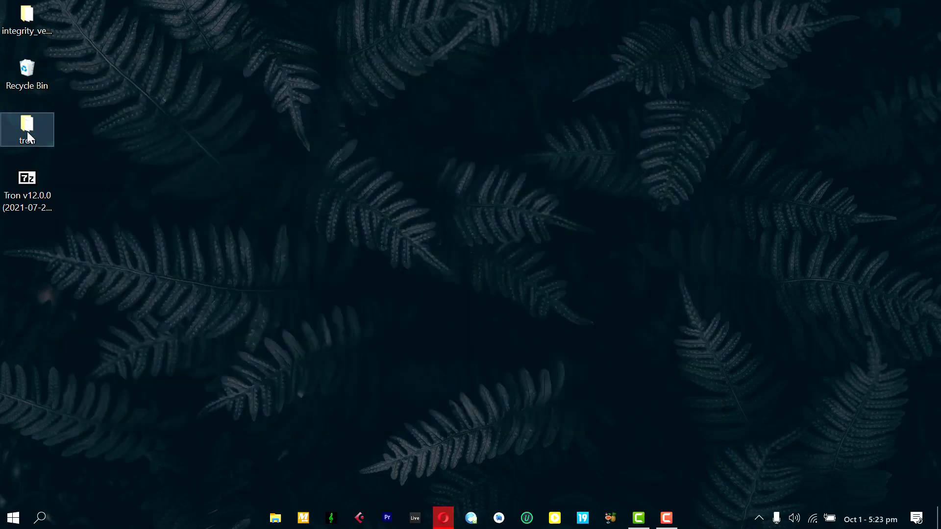
Step: Drag tron.bat and the resources folder from the tron folder onto the desktop
double_click(28, 131)
left_click_drag(484, 252, 88, 299)
left_click(499, 201)
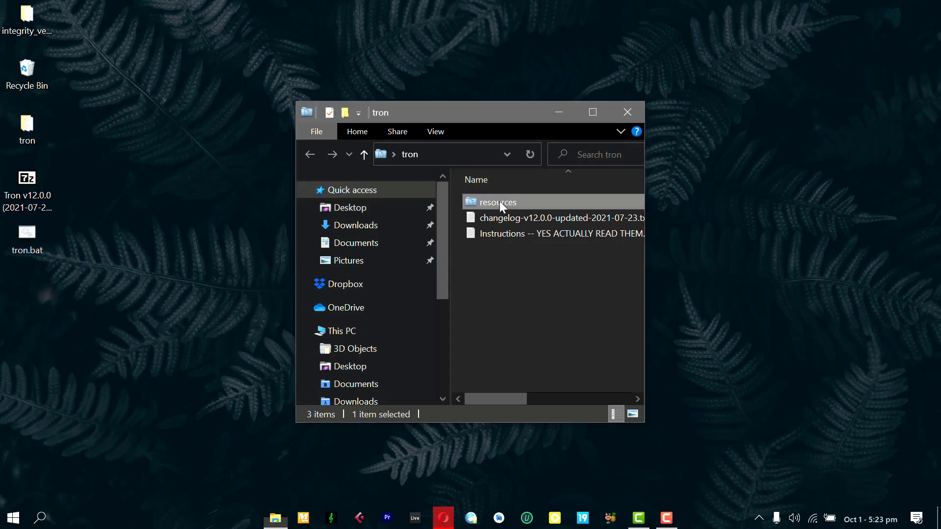
left_click_drag(519, 198, 33, 316)
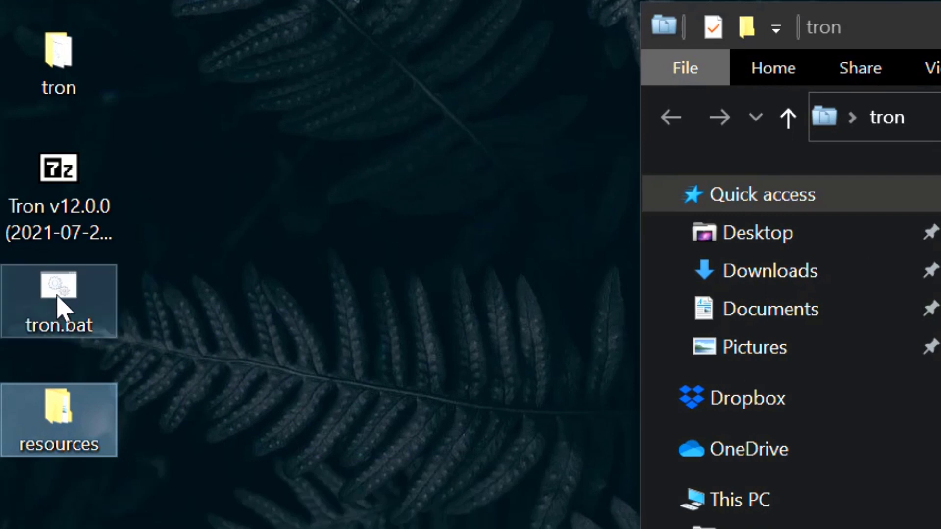
left_click(58, 298)
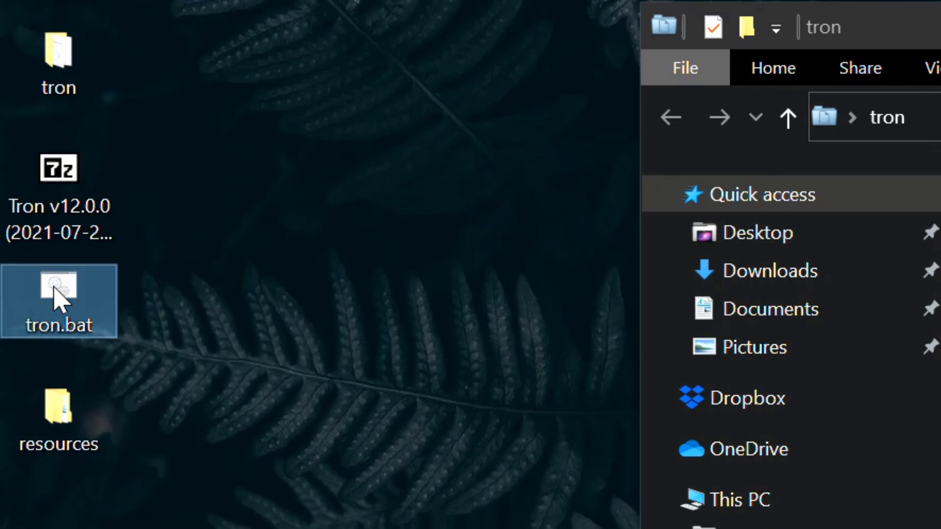
Step: Bring up the context menu for tron.bat on the desktop
right_click(59, 298)
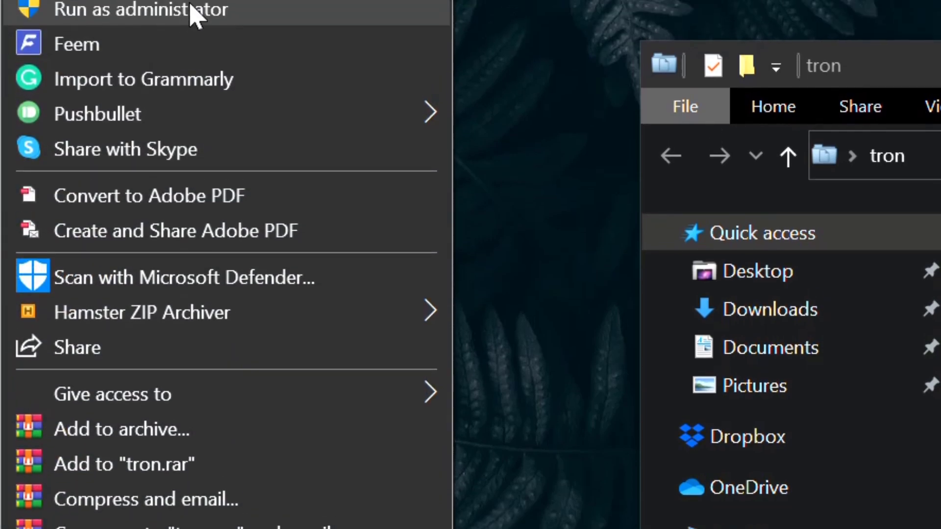